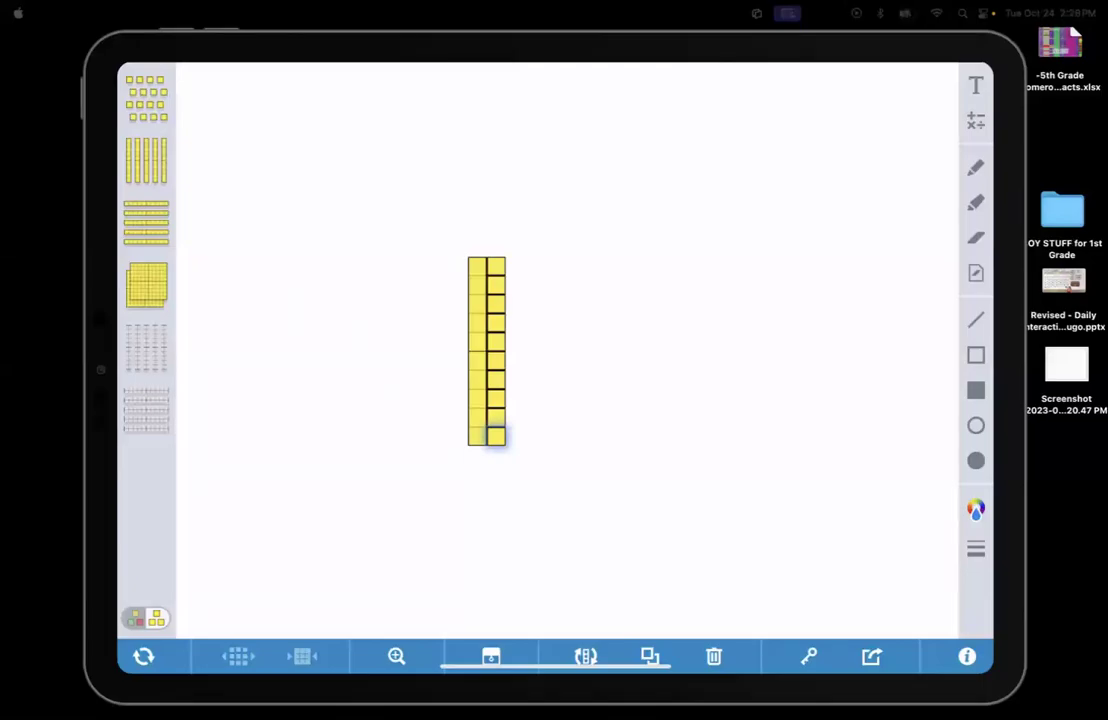
Step: Move the ten rod left, apart from the ten ones cubes, and show a ones cube lifts out and returns
mouse_move(477, 350)
left_mouse_down()
mouse_move(378, 361)
mouse_move(477, 350)
left_mouse_up()
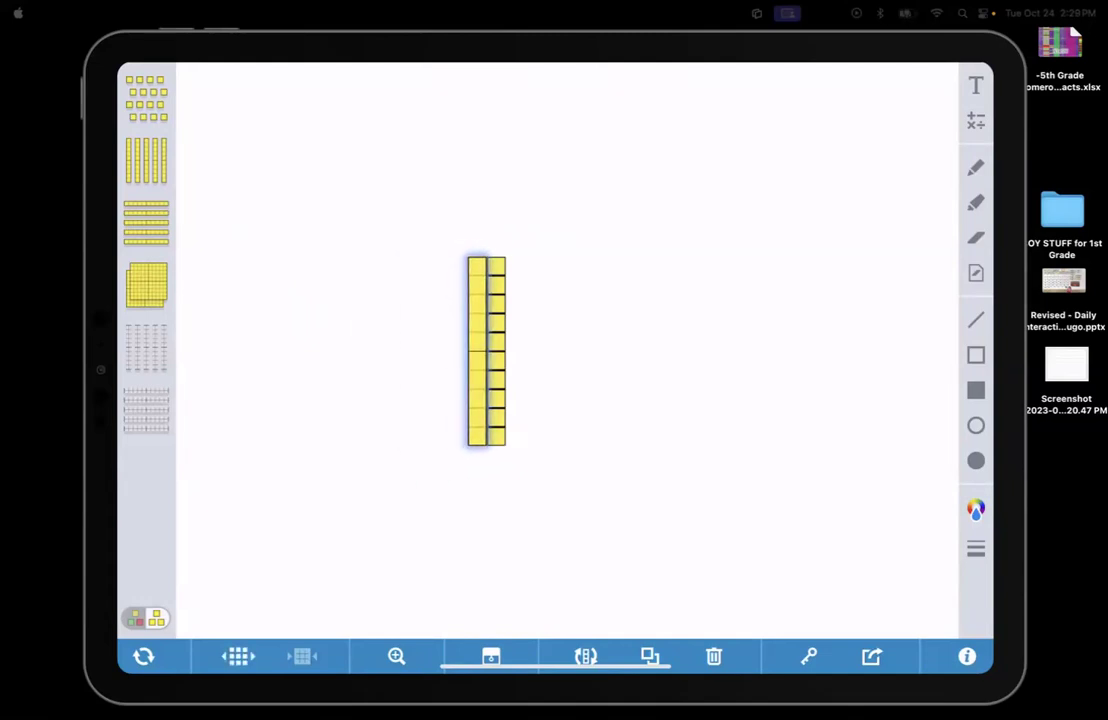
mouse_move(496, 436)
left_mouse_down()
mouse_move(583, 435)
mouse_move(497, 435)
left_mouse_up()
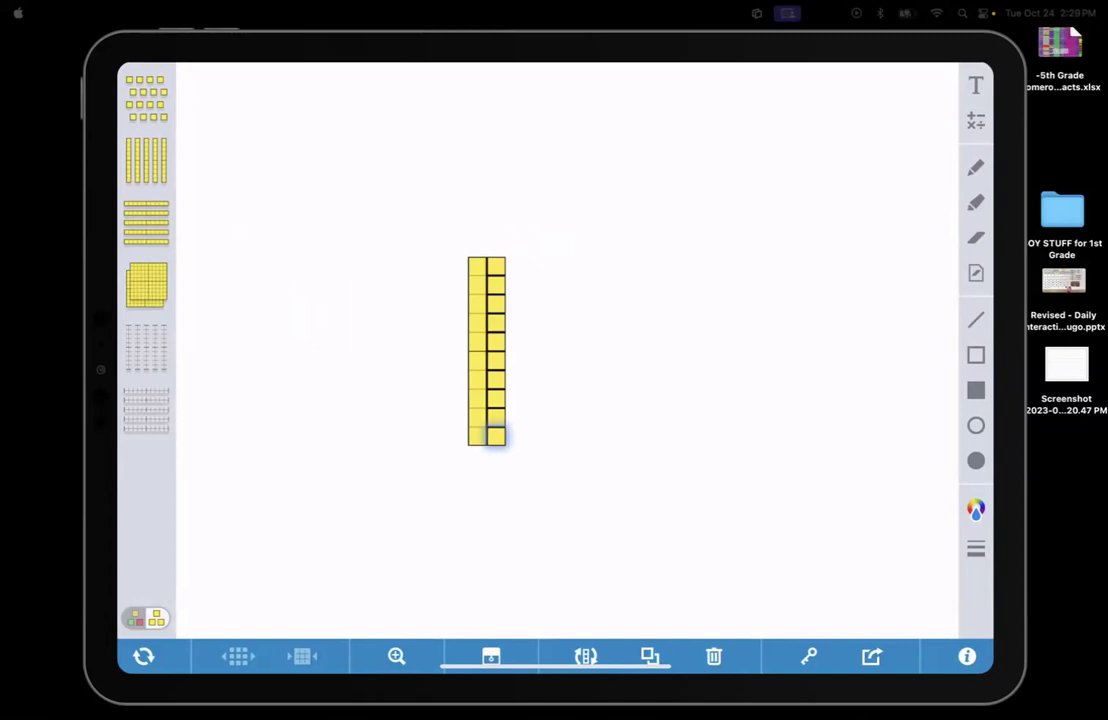
mouse_move(477, 350)
left_mouse_down()
mouse_move(373, 342)
mouse_move(350, 289)
mouse_move(368, 336)
mouse_move(412, 351)
left_mouse_up()
mouse_move(496, 436)
left_mouse_down()
mouse_move(465, 443)
mouse_move(496, 436)
left_mouse_up()
Step: Line the ten rod up flush beside the column of ten ones cubes to compare lengths
mouse_move(412, 351)
left_mouse_down()
mouse_move(361, 375)
mouse_move(374, 362)
left_mouse_up()
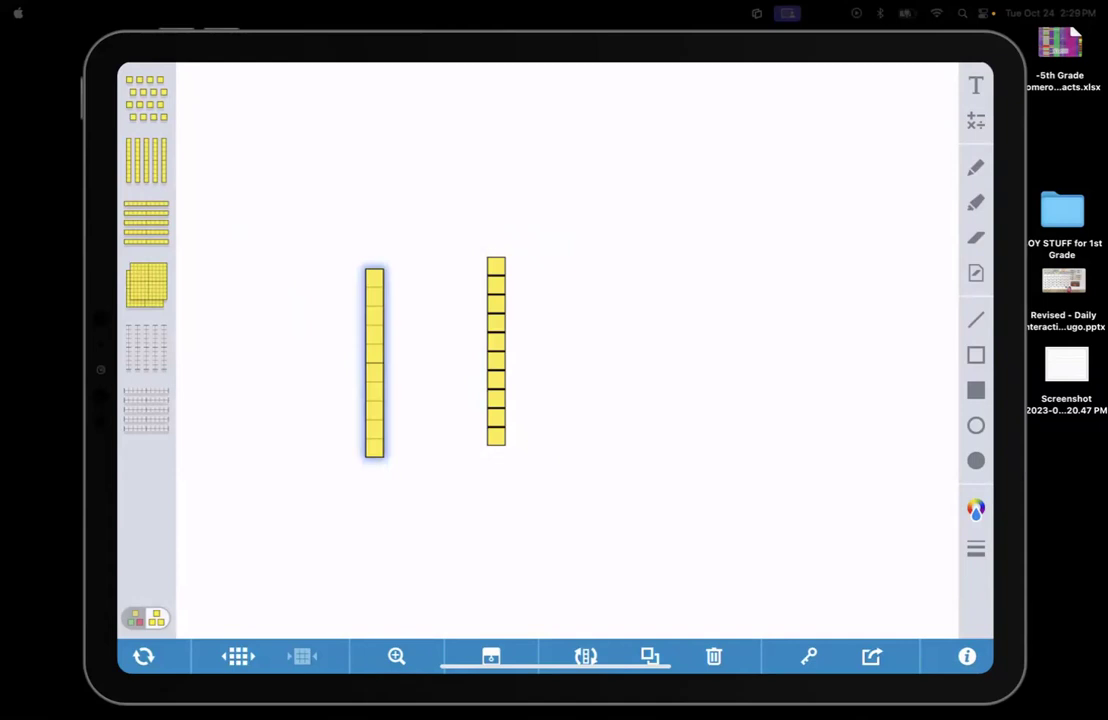
mouse_move(496, 436)
left_mouse_down()
mouse_move(551, 440)
mouse_move(497, 435)
left_mouse_up()
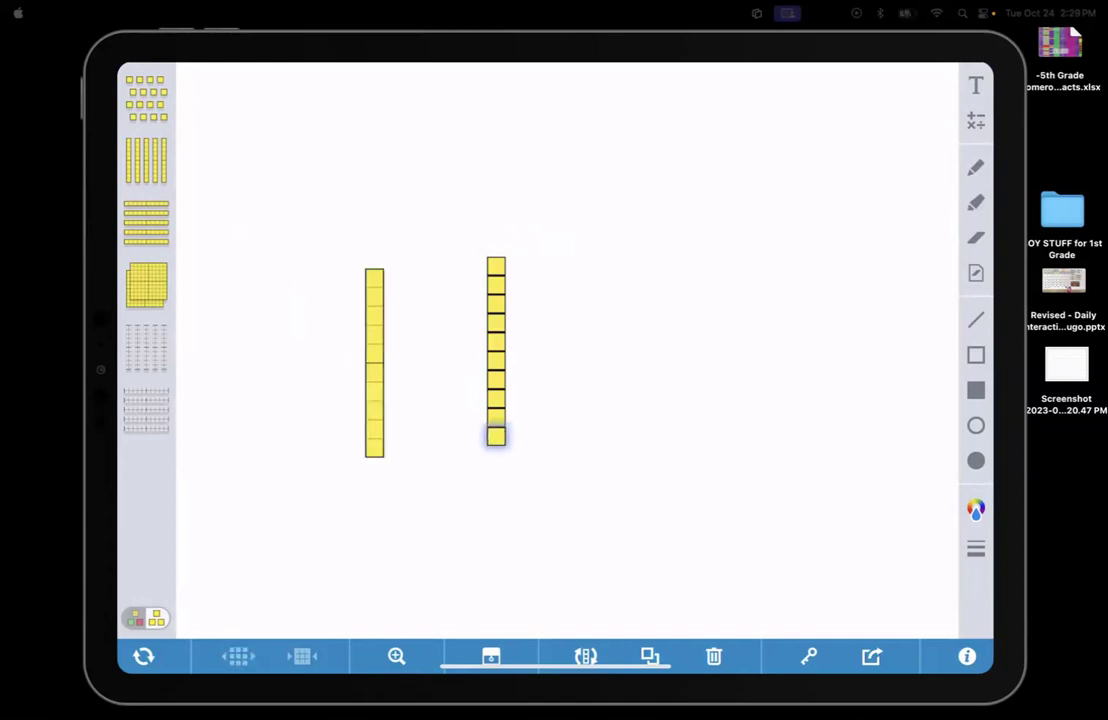
mouse_move(374, 362)
left_mouse_down()
mouse_move(410, 328)
mouse_move(427, 347)
left_mouse_up()
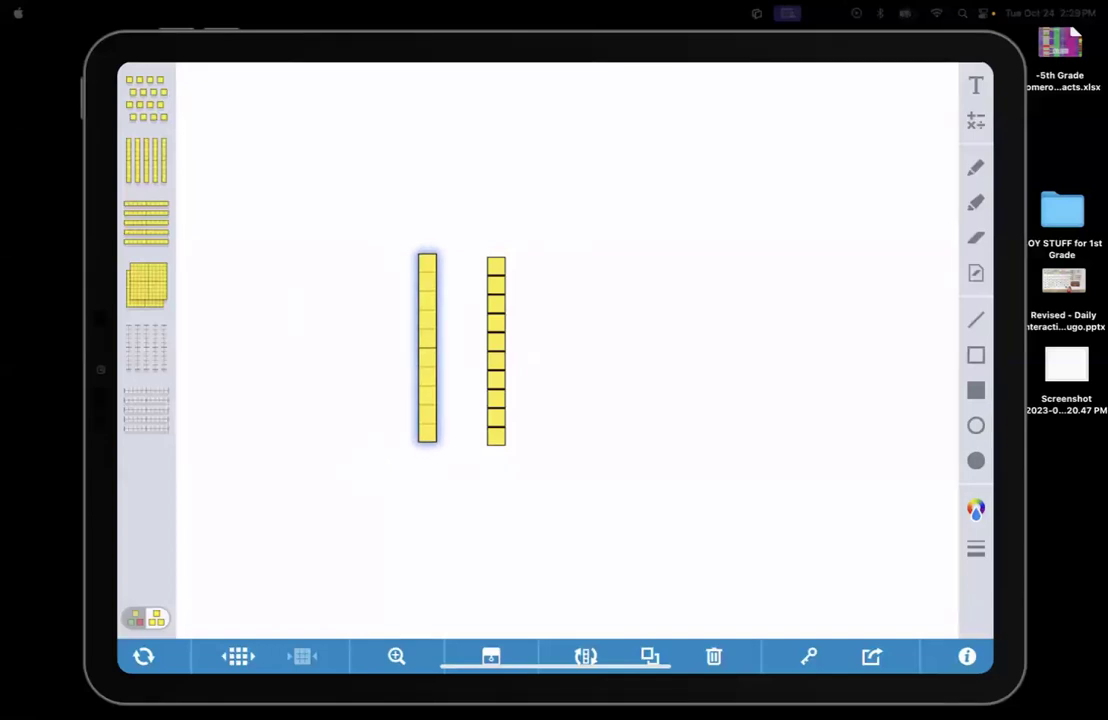
mouse_move(496, 435)
left_mouse_down()
mouse_move(532, 450)
mouse_move(547, 440)
mouse_move(509, 446)
left_mouse_up()
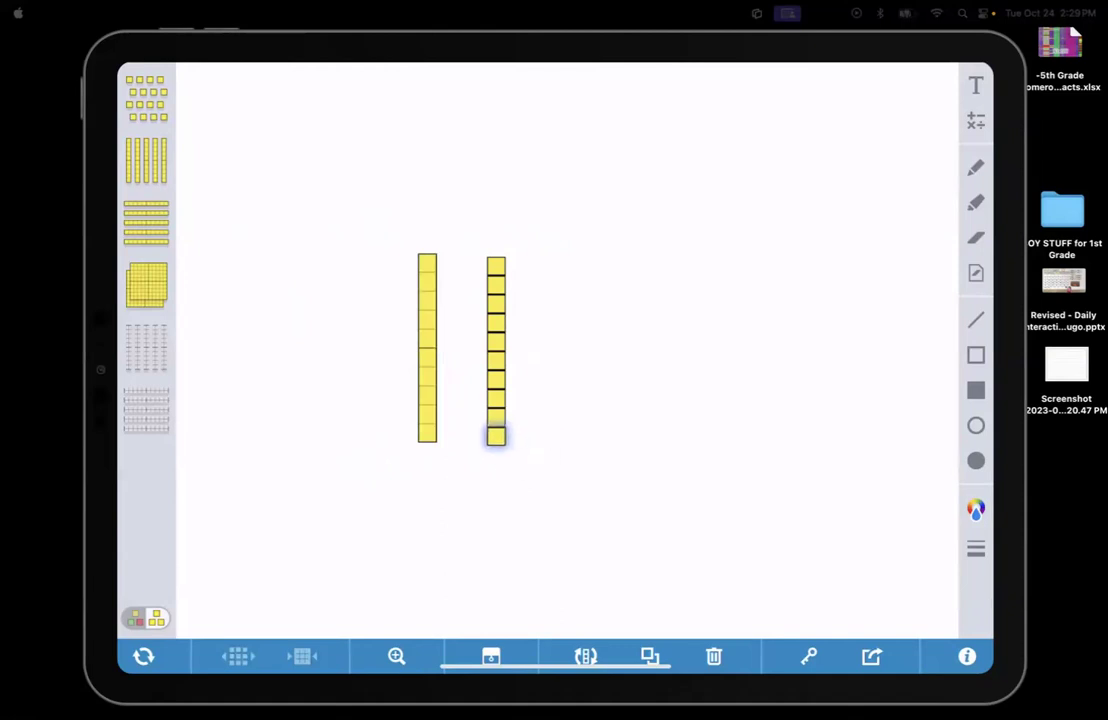
left_click_drag(427, 383, 477, 383)
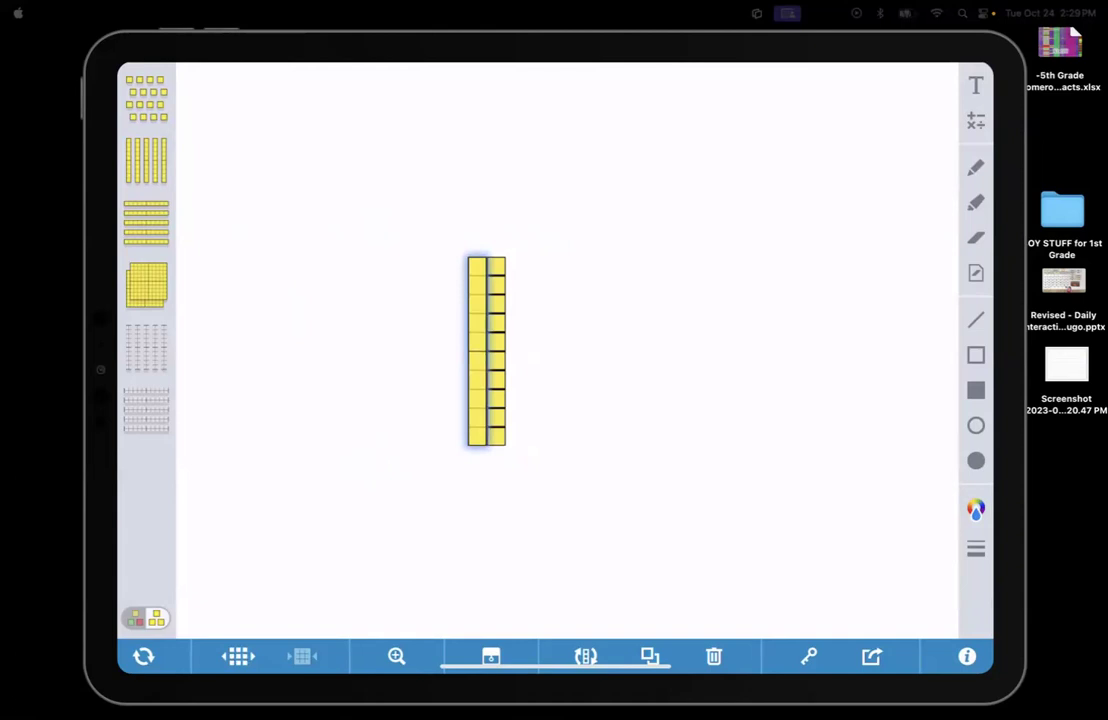
Step: Start over and confirm Clear All to remove every block from the workspace
left_click(143, 656)
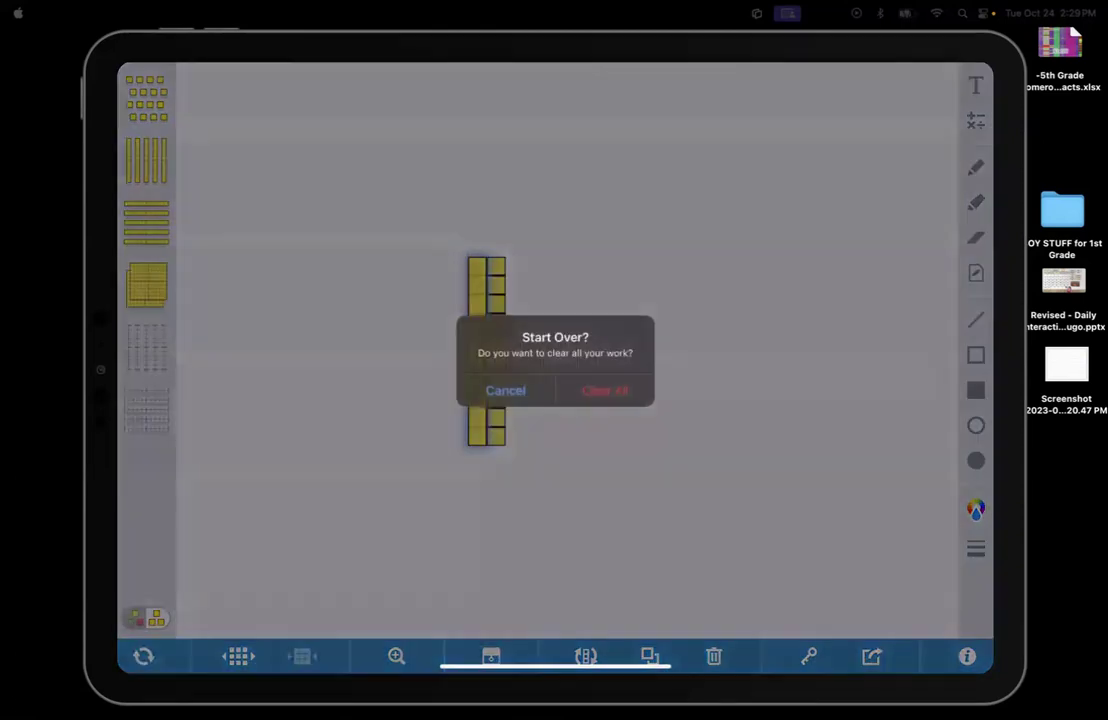
left_click(606, 388)
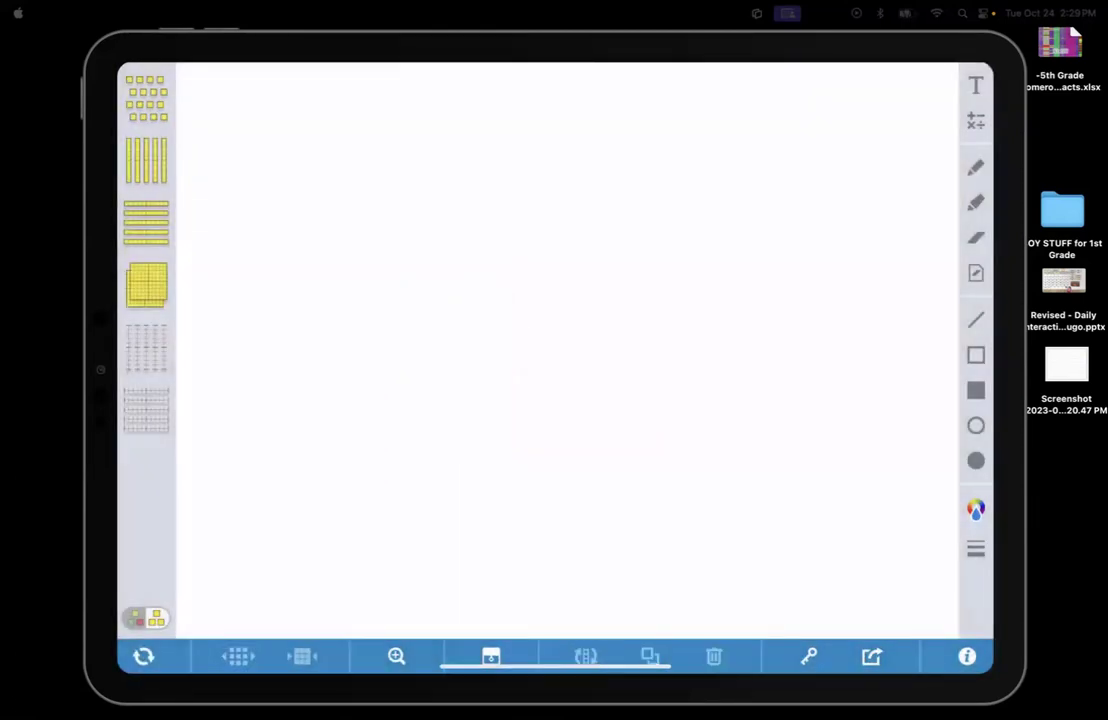